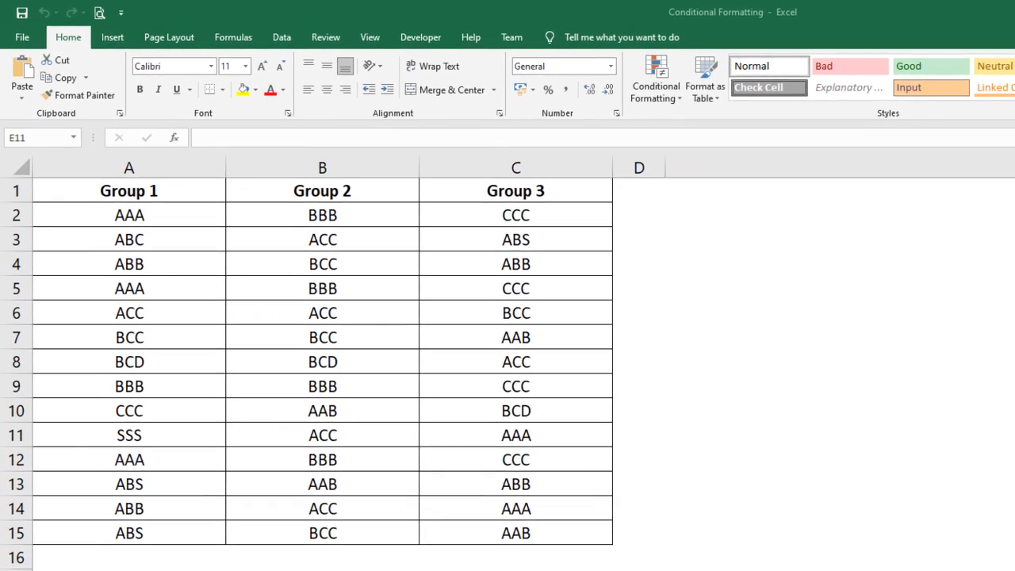
- Compare the entries in rows 2, 5 and 12 across the three group columns
left_click(75, 215)
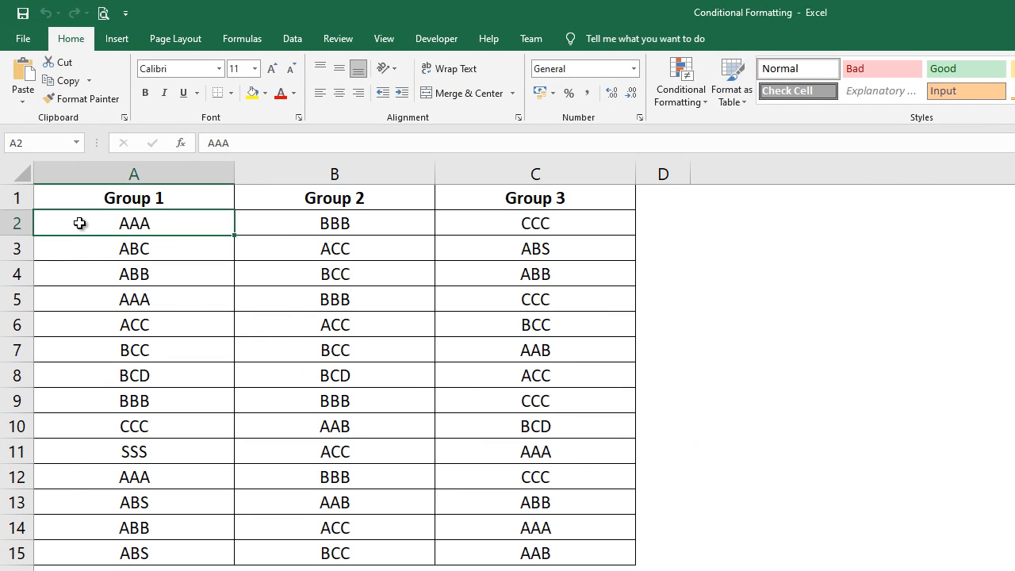
left_click_drag(79, 223, 535, 548)
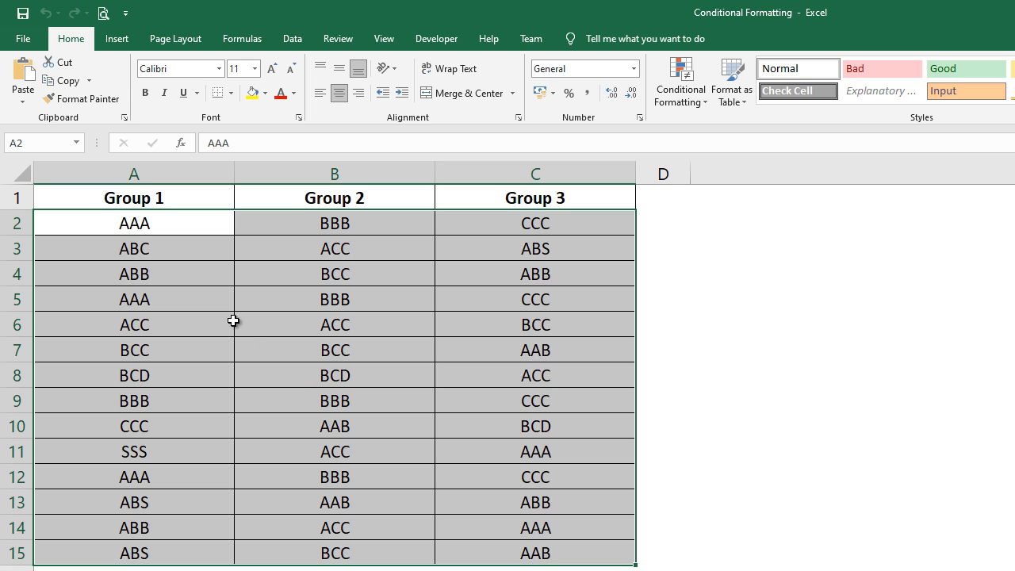
left_click_drag(112, 229, 525, 228)
left_click_drag(107, 302, 504, 301)
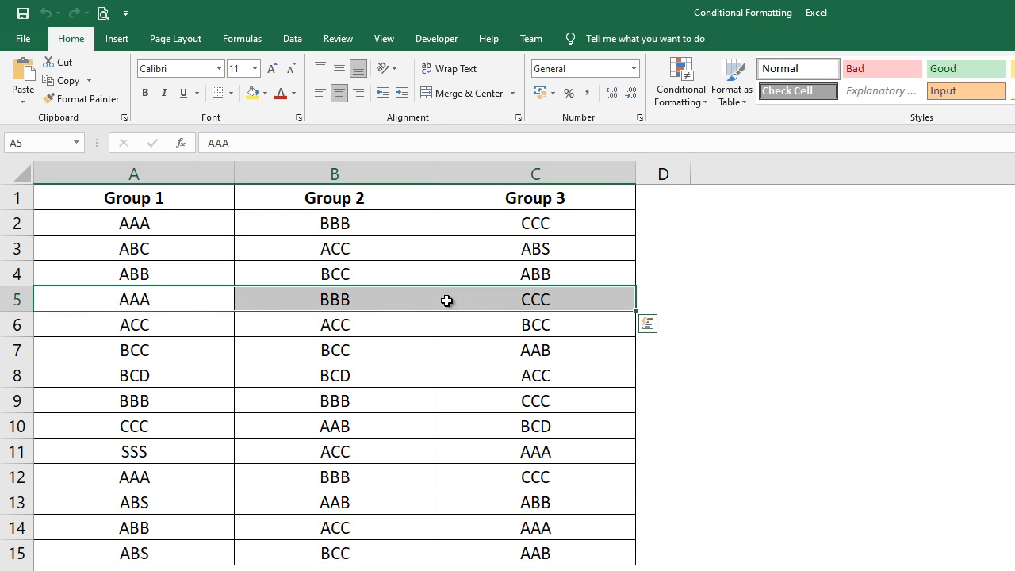
left_click_drag(118, 474, 583, 472)
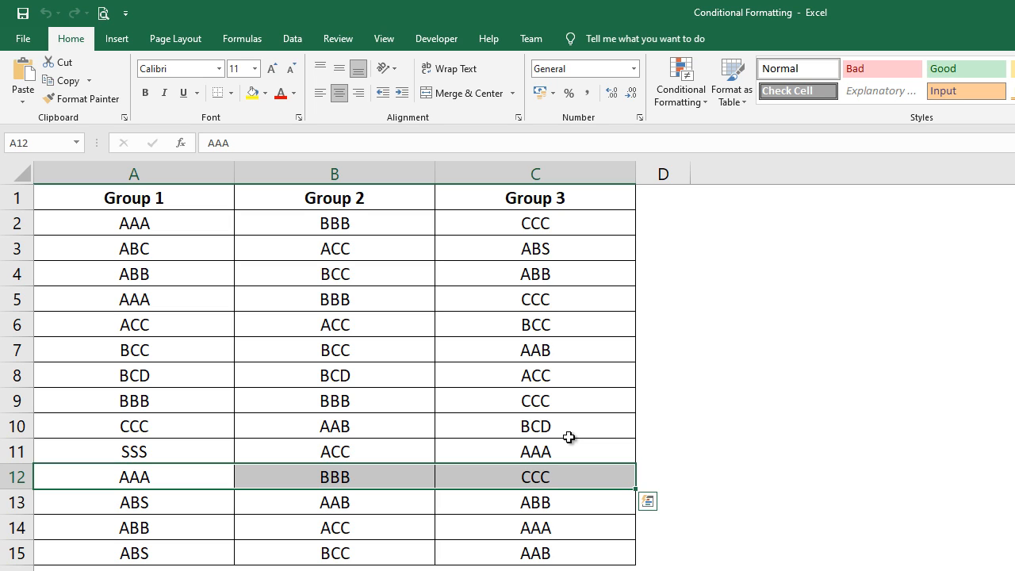
- Name the Group 1 data range A2:A15 as Column1
left_click(171, 223)
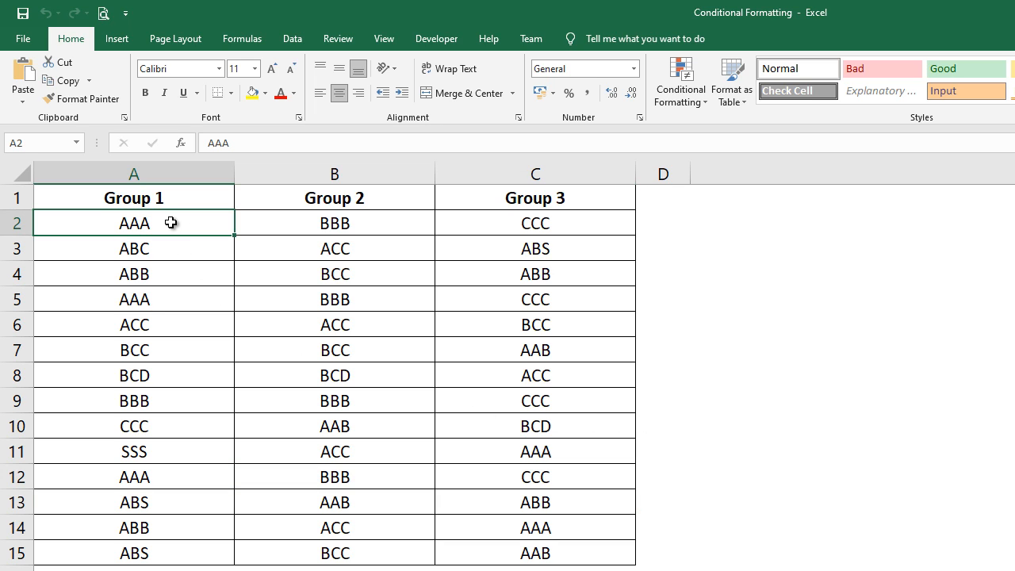
left_click_drag(170, 223, 131, 553)
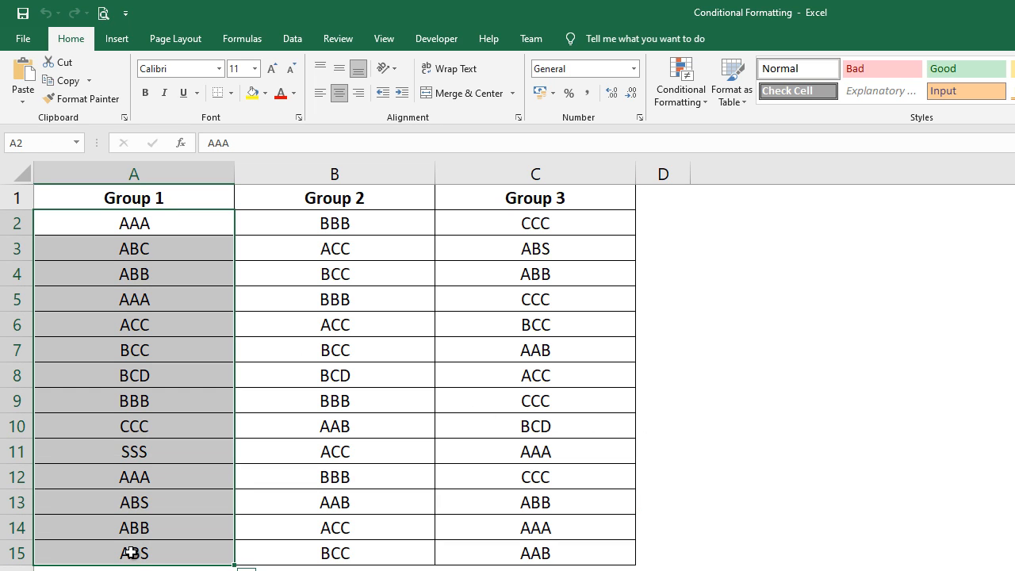
left_click(44, 142)
type("Column1")
key("Return")
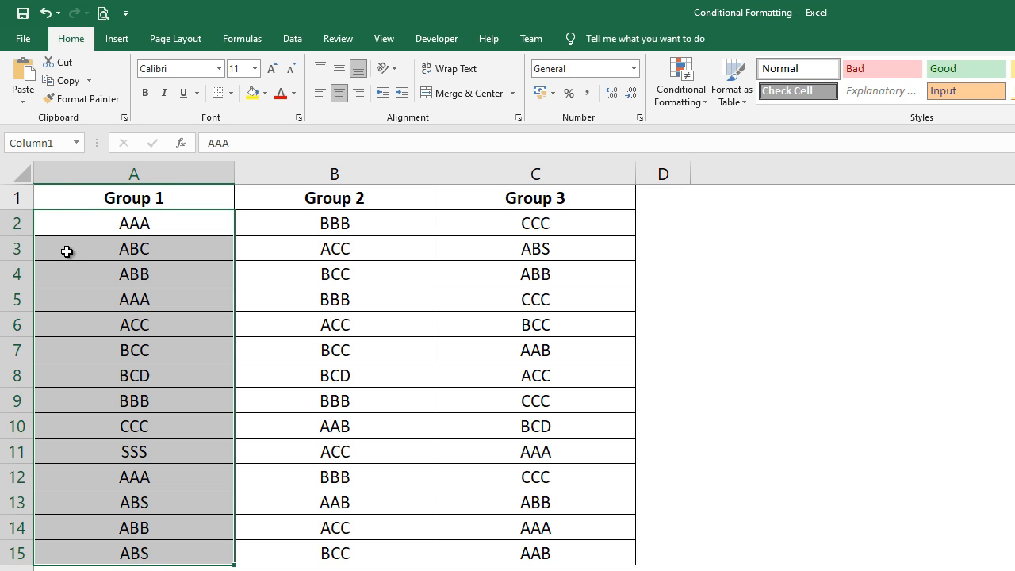
- Name the Group 2 data range B2:B15 as Column2
left_click_drag(333, 226, 328, 550)
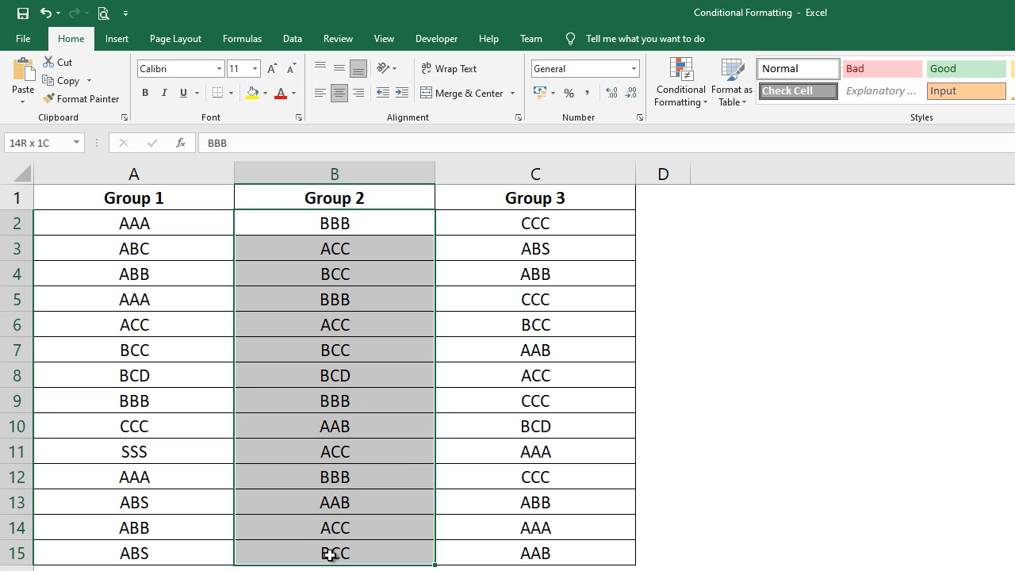
left_click(45, 144)
type("Column2")
key("Return")
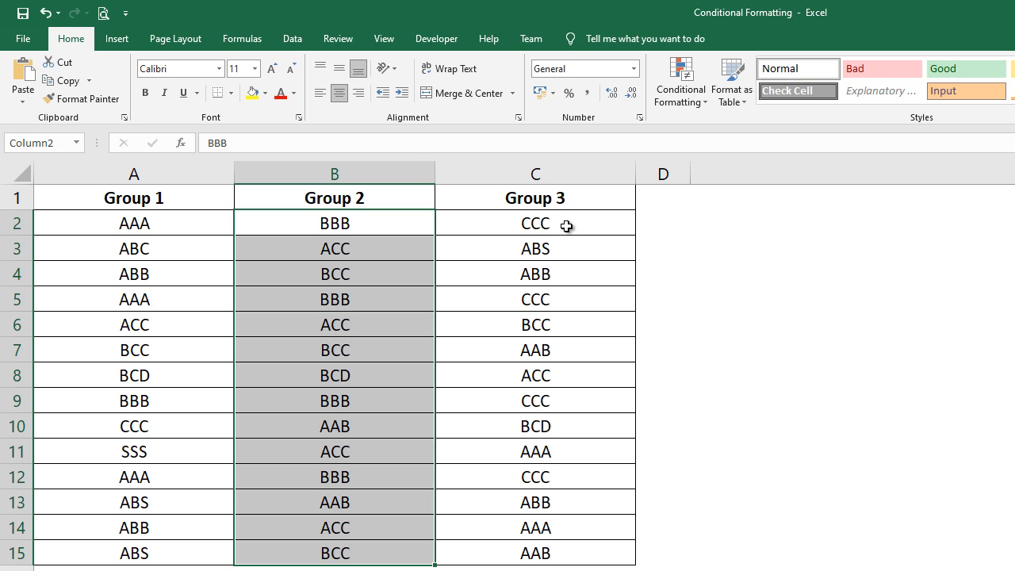
- Name the Group 3 data range C2:C15 as Column3
left_click(566, 226)
left_click_drag(566, 226, 571, 548)
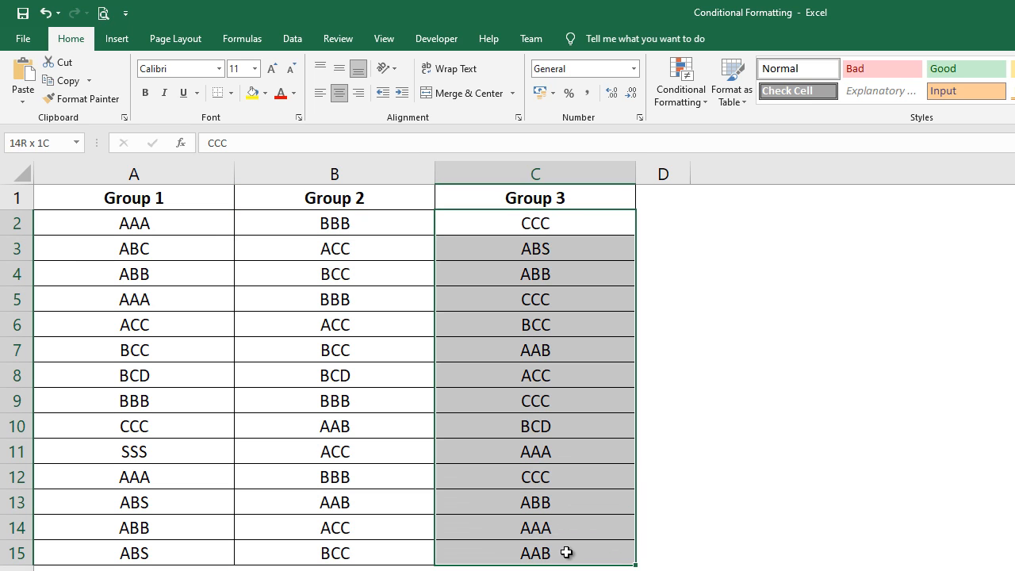
left_click(40, 139)
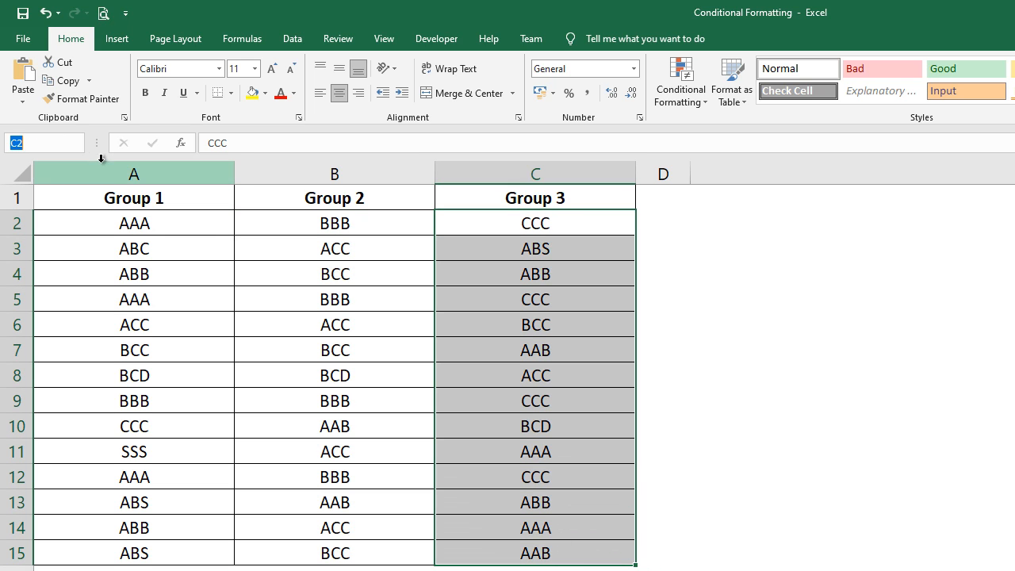
type("Column3")
key("Return")
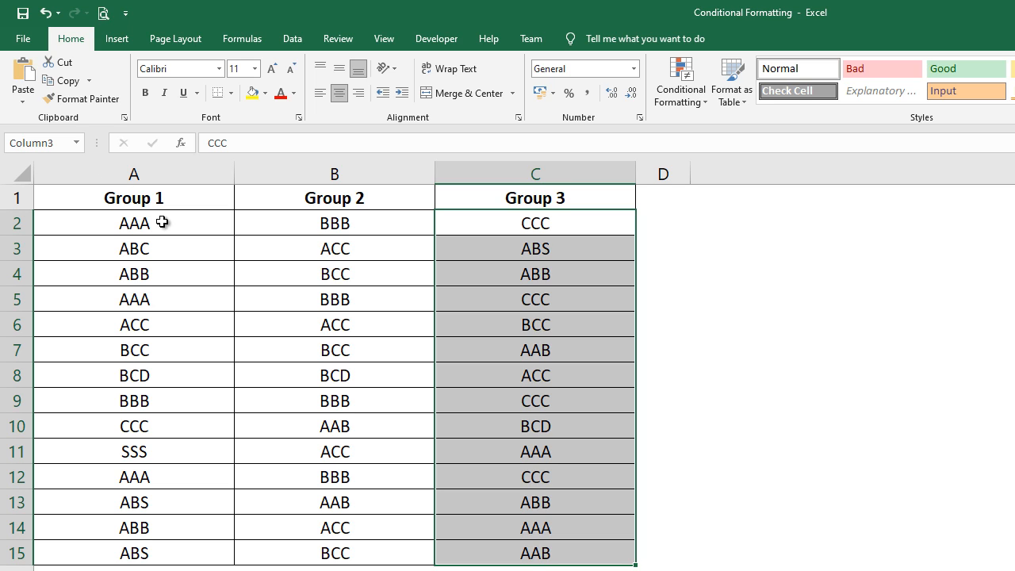
- Create a formula-based conditional formatting rule for A2:C15 using =countifs(Column1,$A2,Column2,$B2,Column3,$C2)>1
left_click_drag(161, 222, 524, 559)
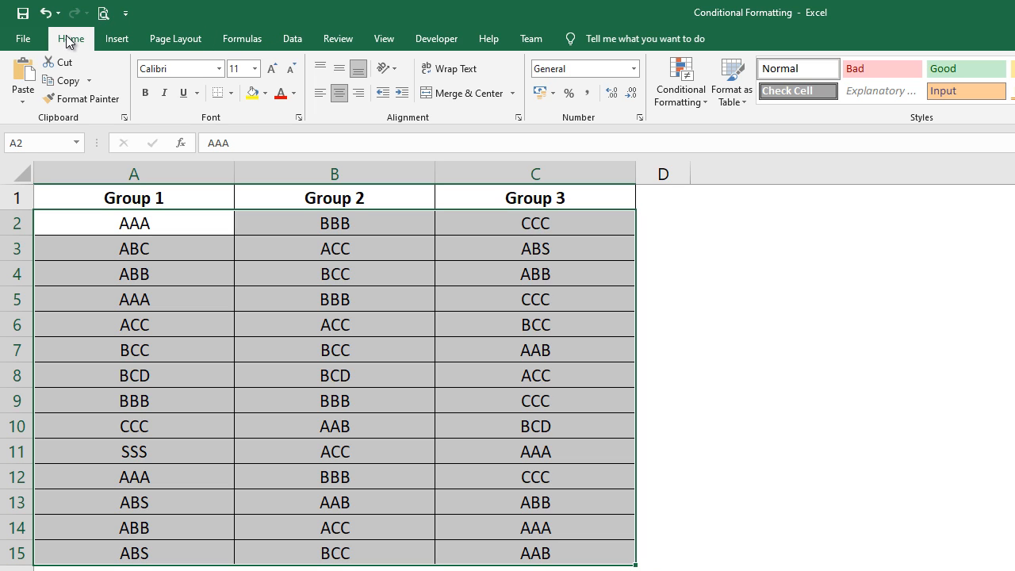
left_click(688, 84)
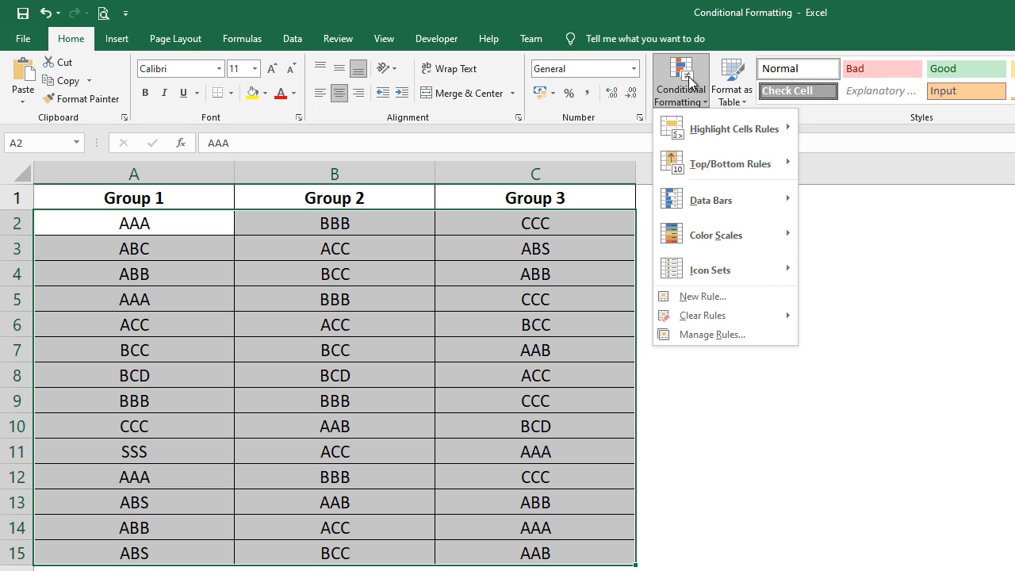
left_click(707, 297)
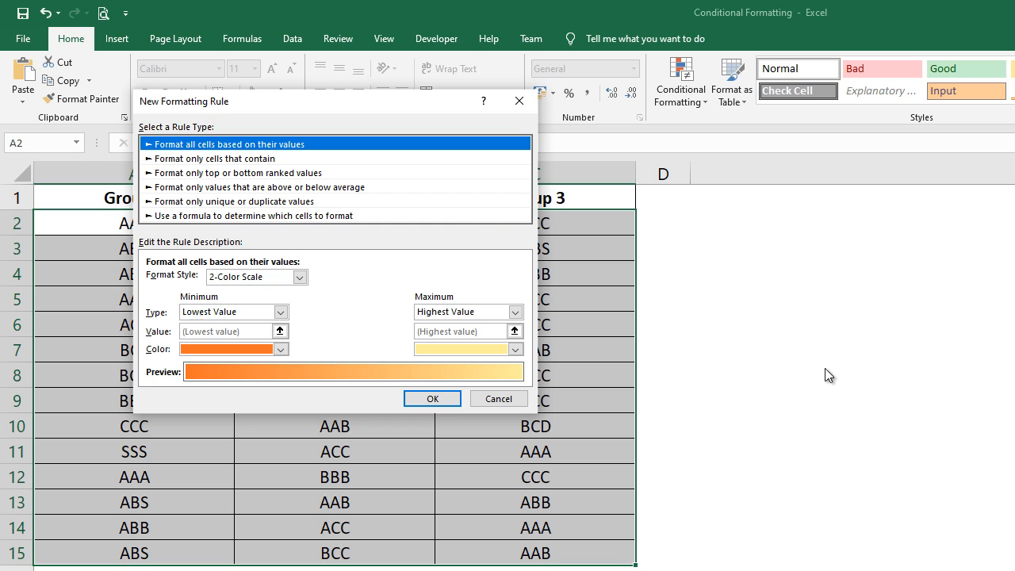
left_click(247, 216)
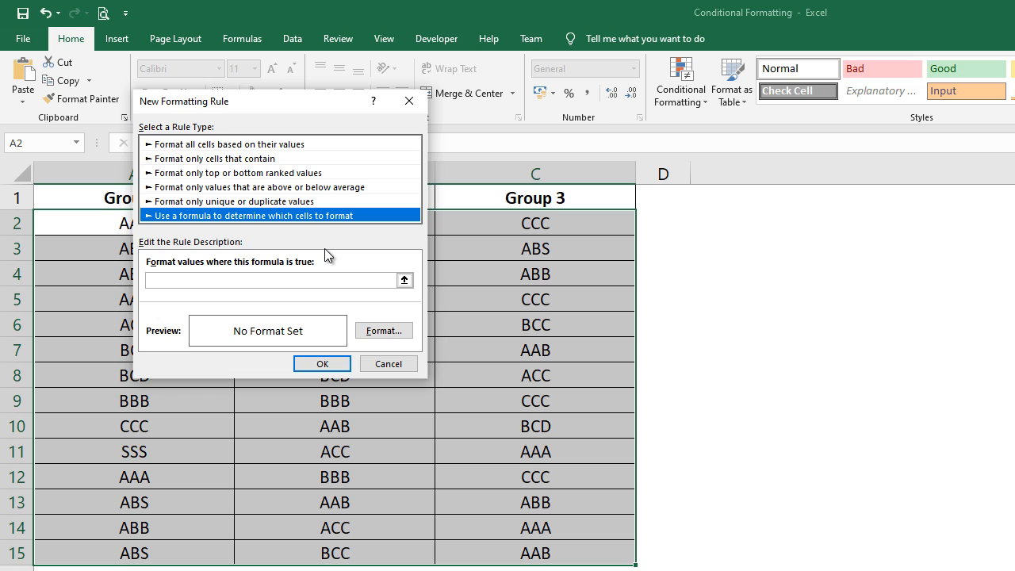
left_click(217, 280)
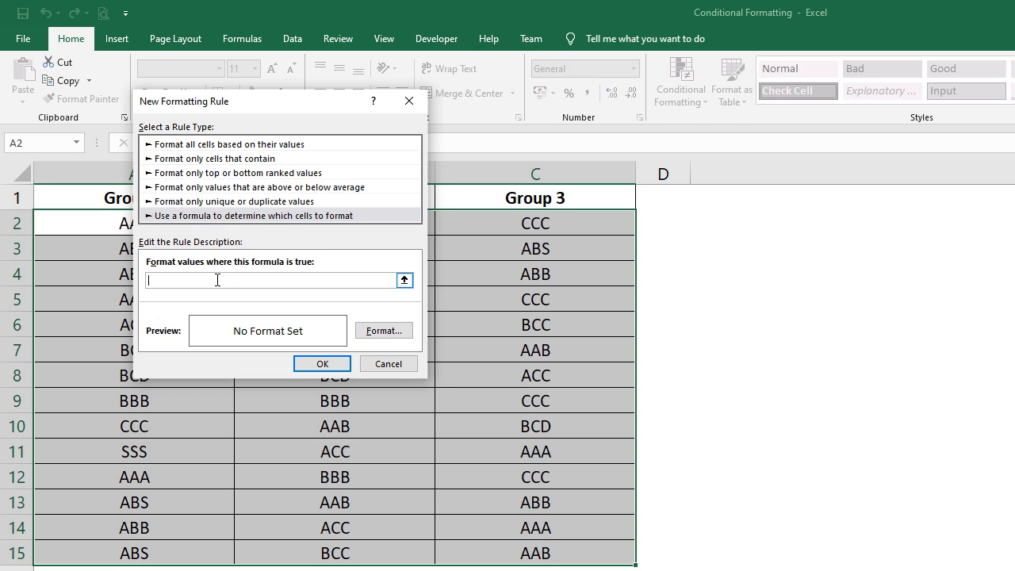
type("=countifs(Column1,")
type("A2,Column2,$B2")
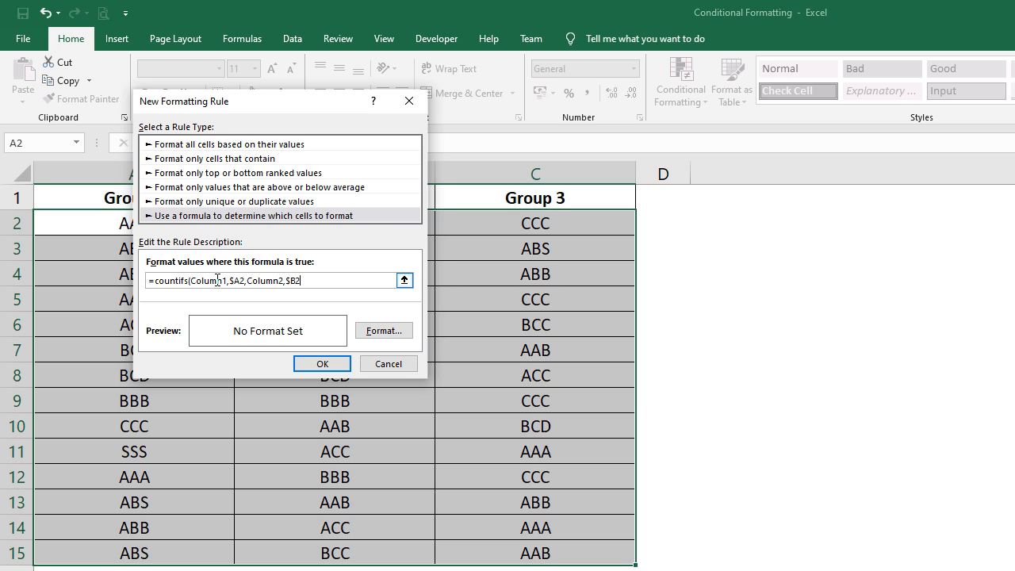
type(",Column3,$C2)>1")
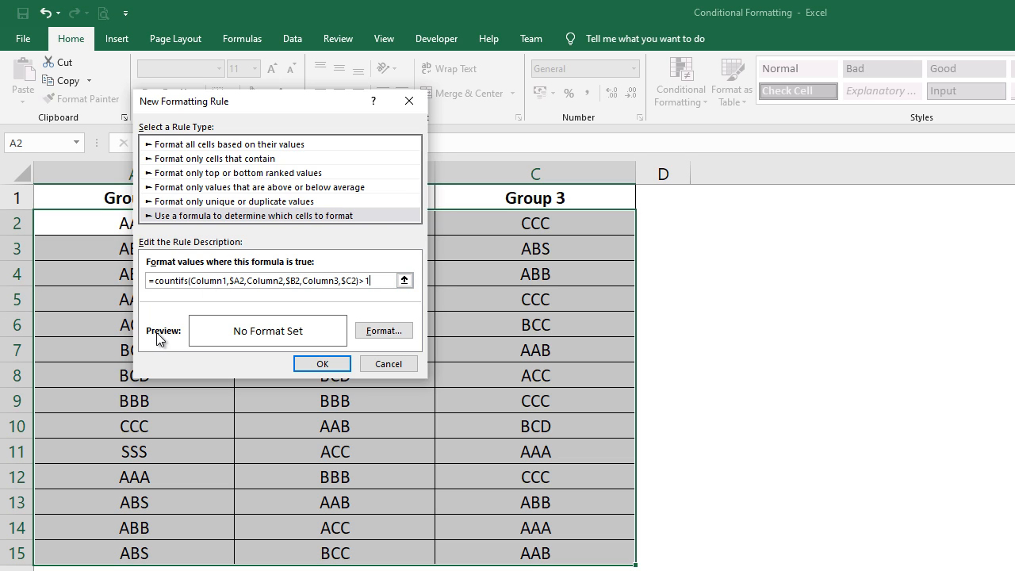
- Give the rule a bold red font and a light blue fill, and apply it to the selected data
left_click(383, 331)
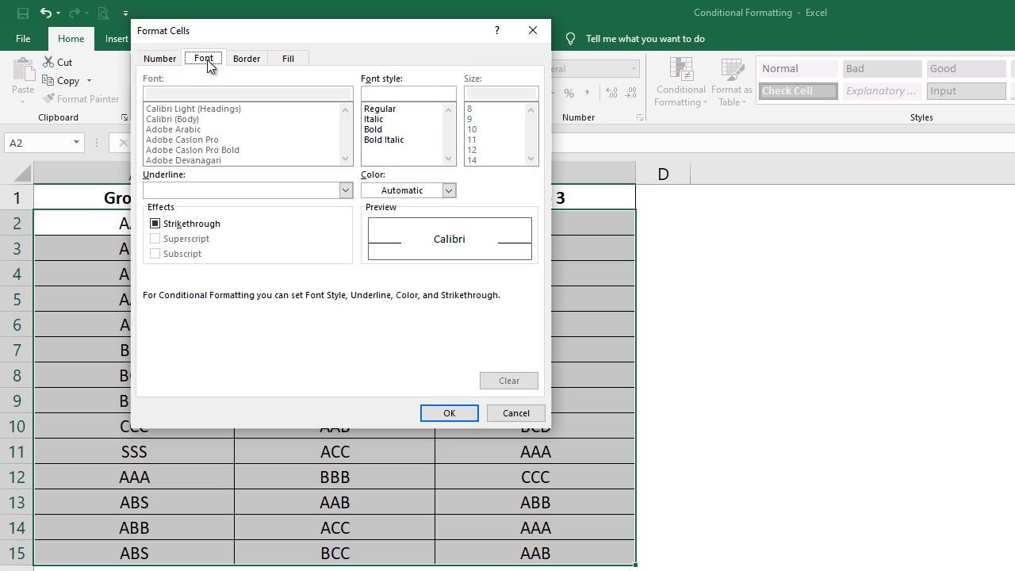
left_click(377, 133)
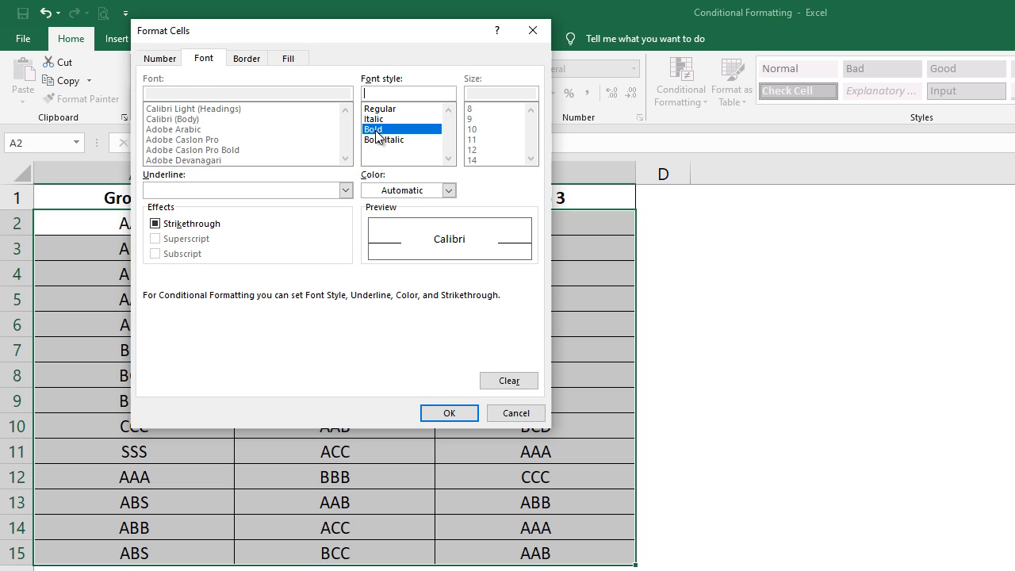
left_click(449, 192)
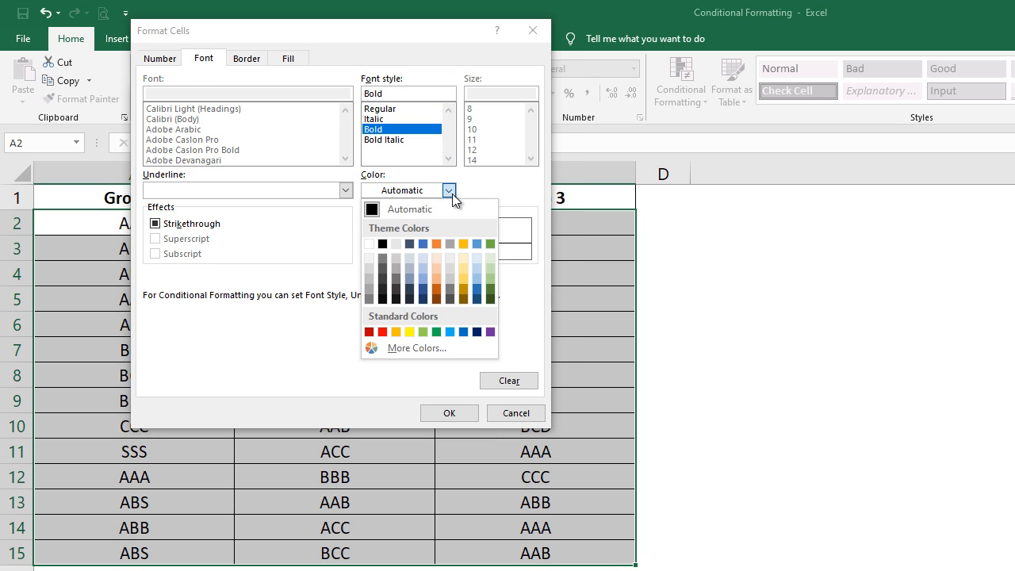
left_click(382, 331)
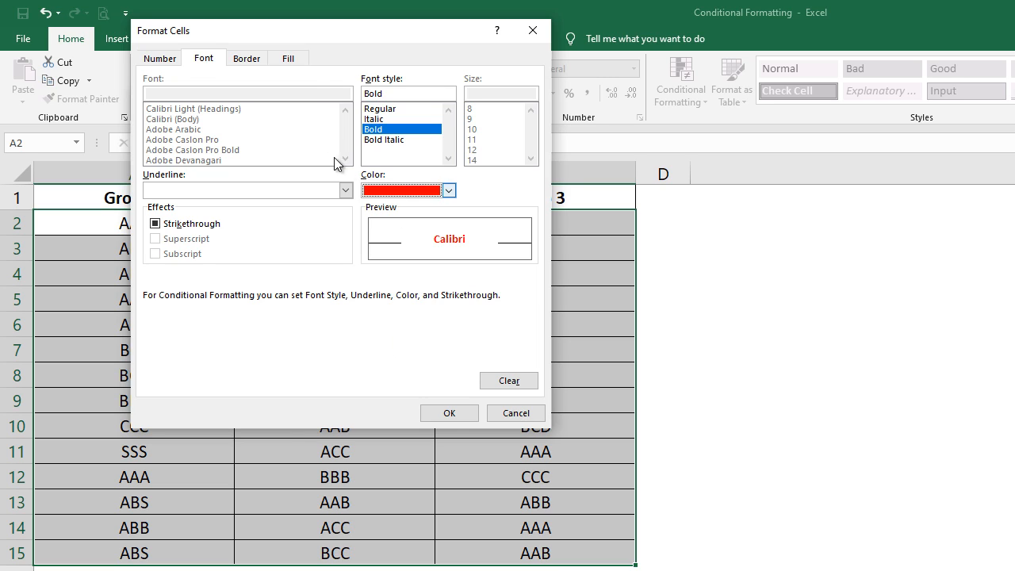
left_click(298, 61)
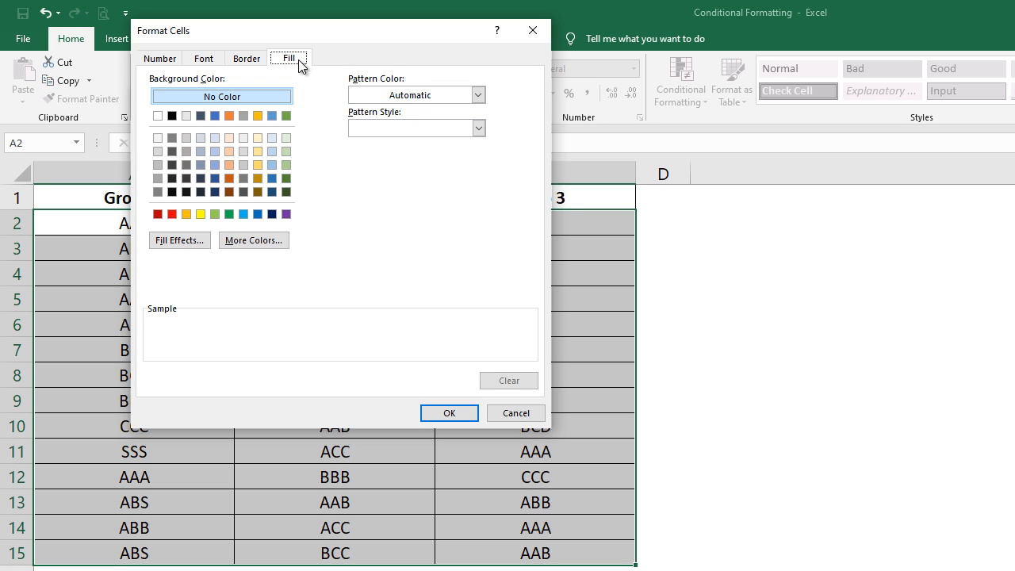
left_click(243, 213)
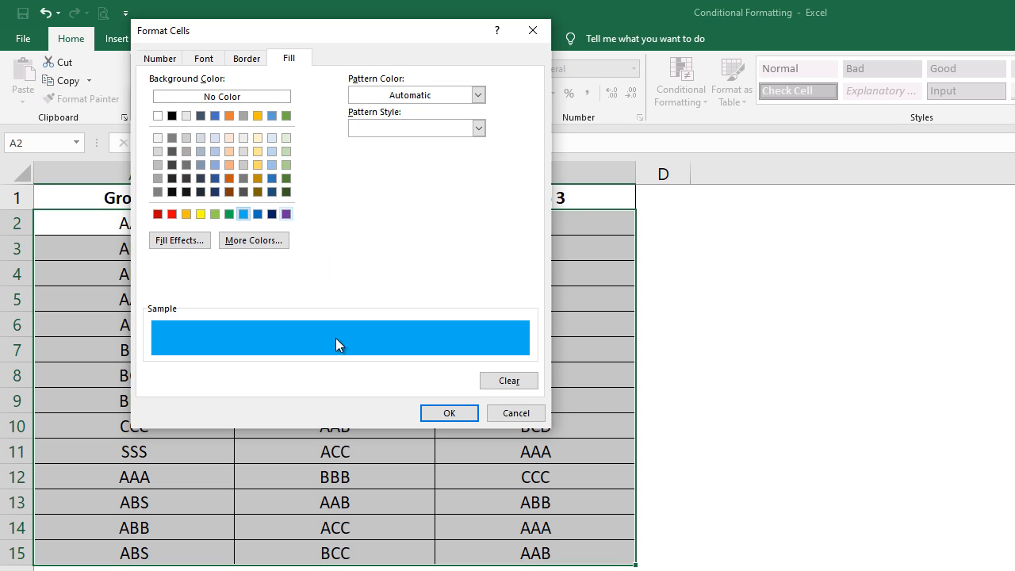
left_click(439, 415)
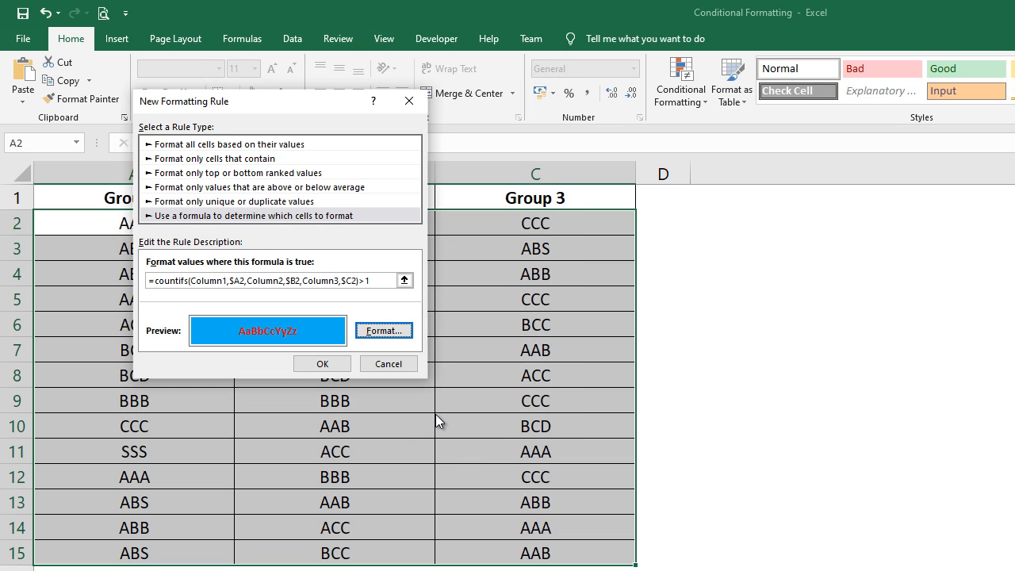
left_click(323, 366)
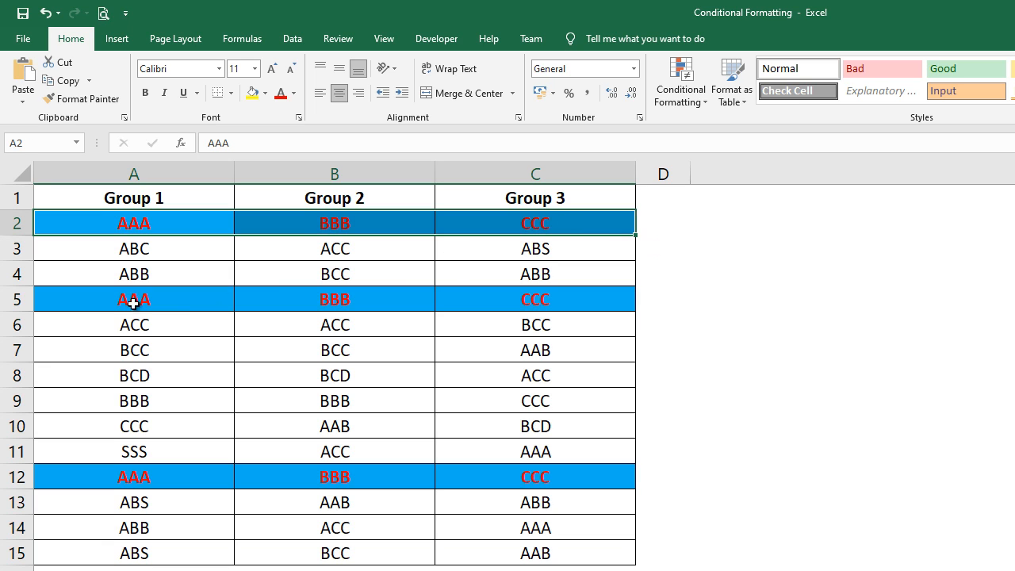
- Check the highlighted rows 5 and 12, and change cell A12 to XXX to test the rule
left_click(15, 299)
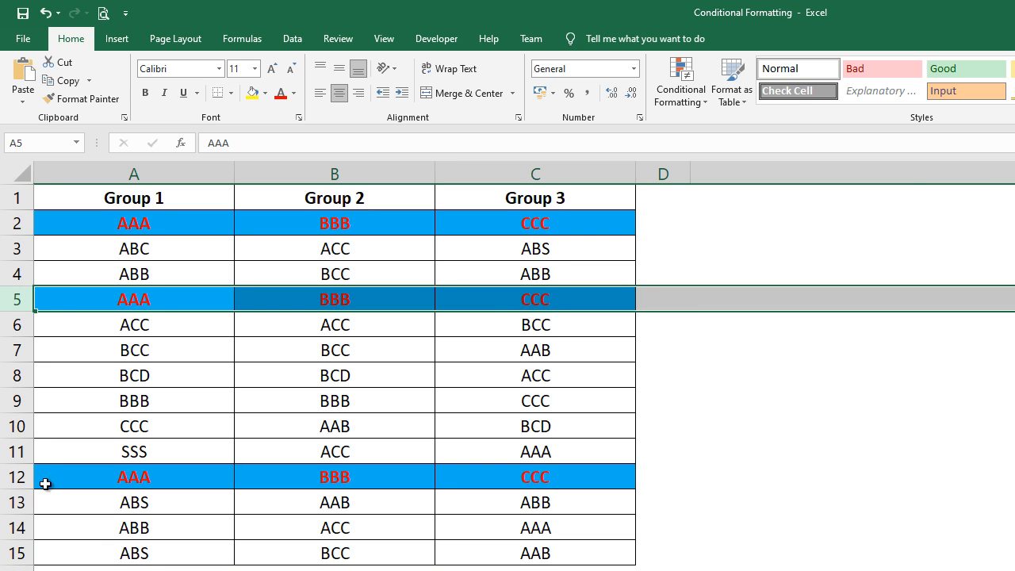
left_click(5, 477)
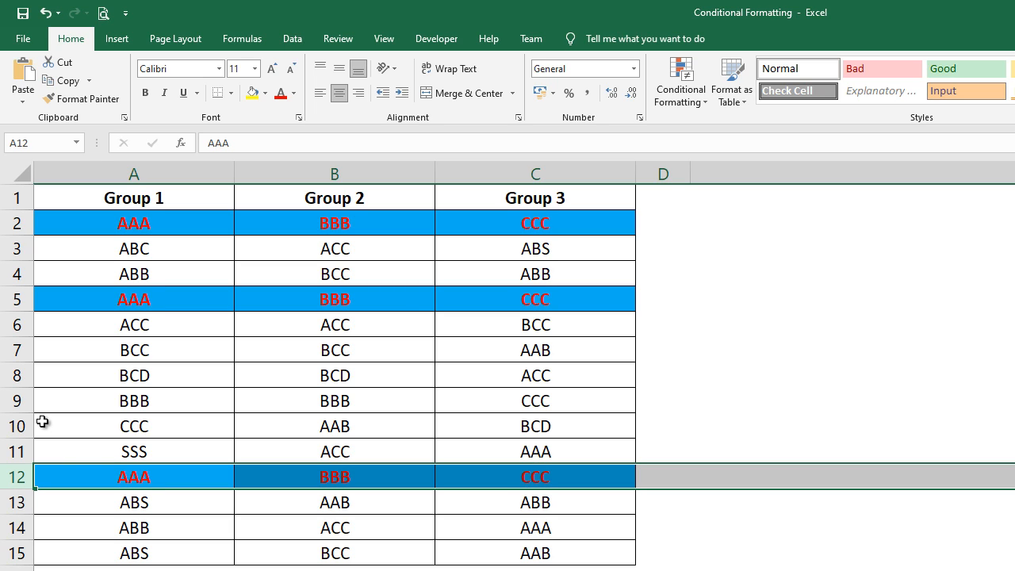
left_click(113, 480)
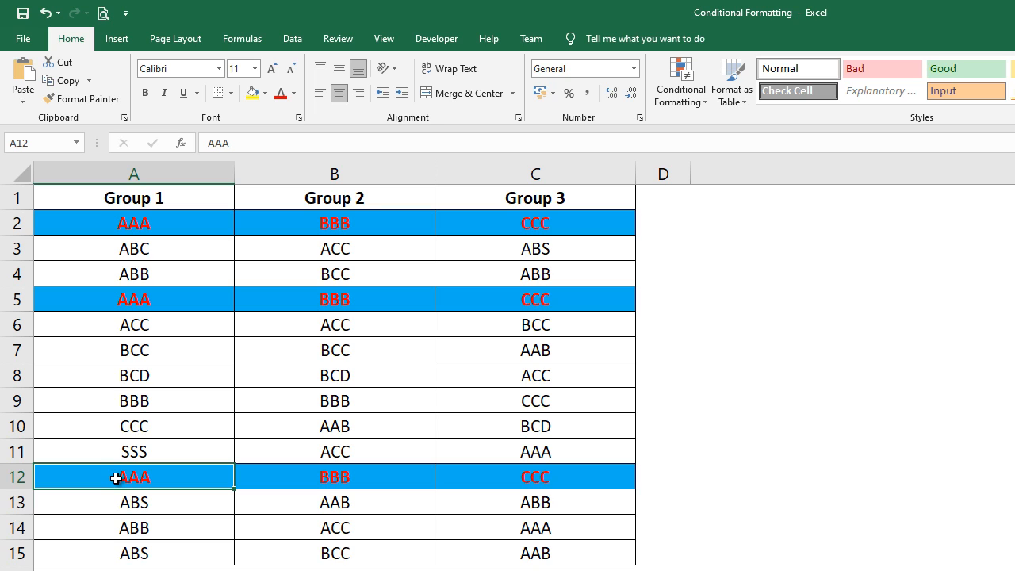
type("XXX")
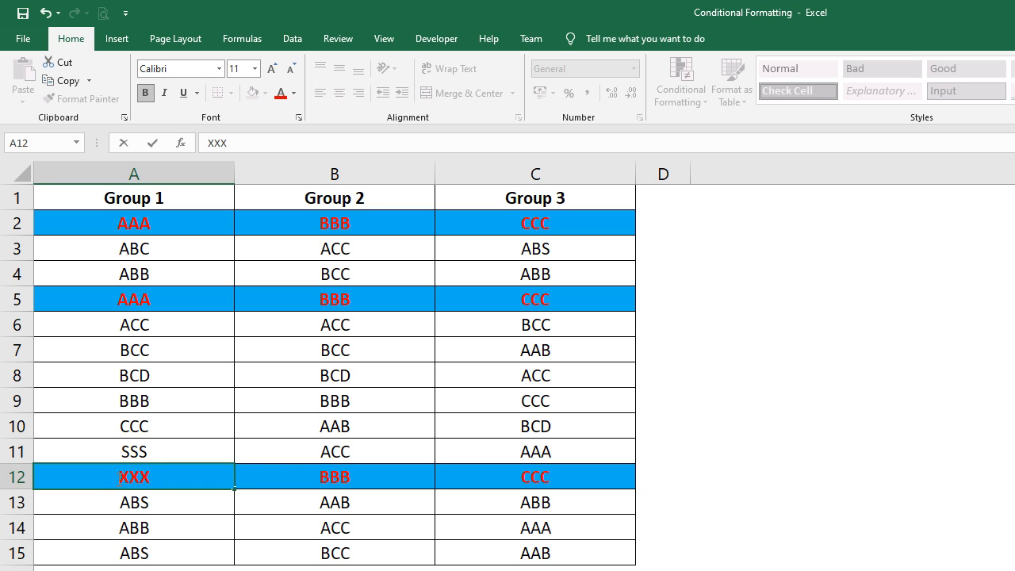
key("ctrl+Return")
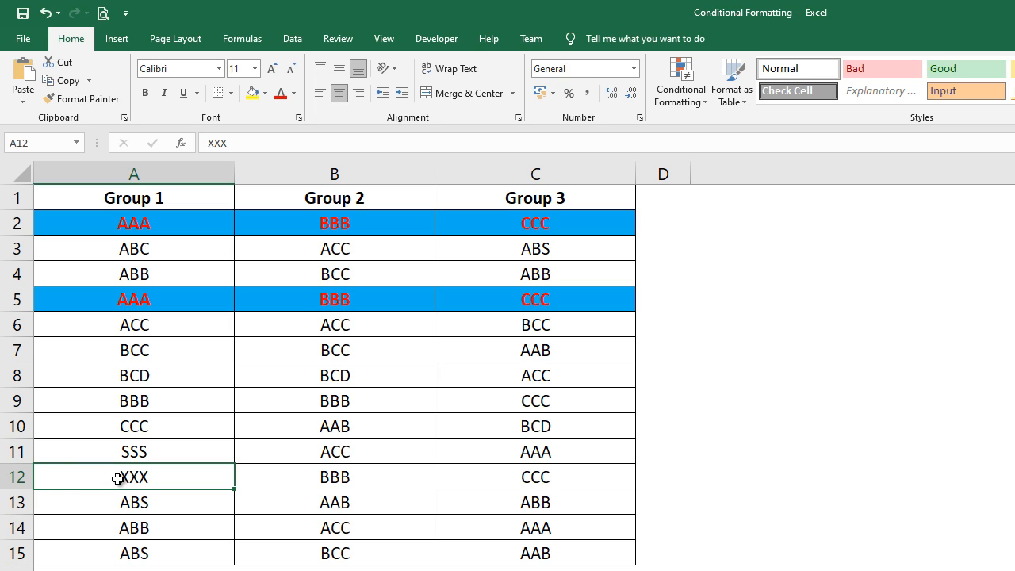
left_click(17, 476)
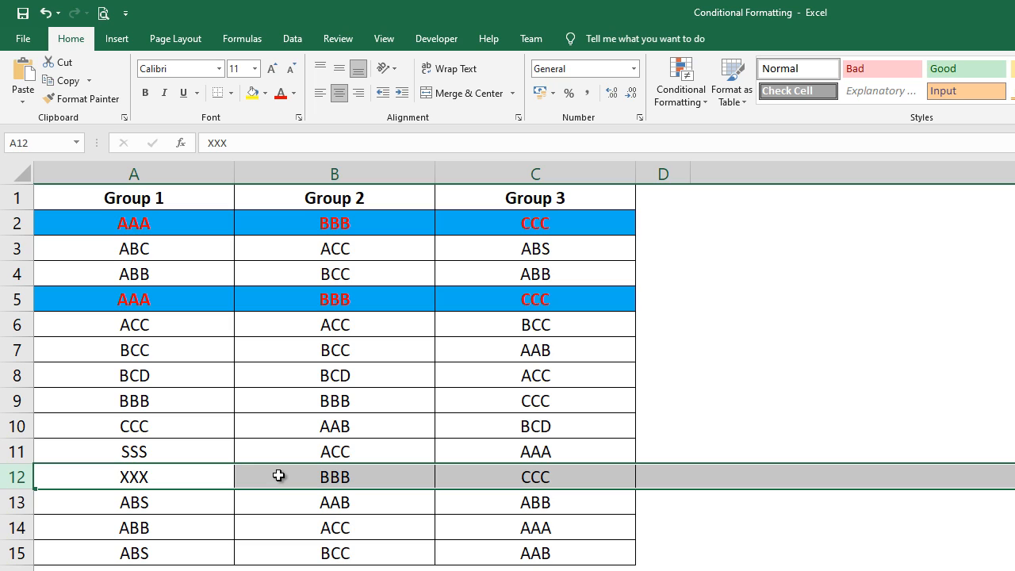
- Change cell A9 to XXX and check the formatting of rows 9 and 12
left_click(147, 404)
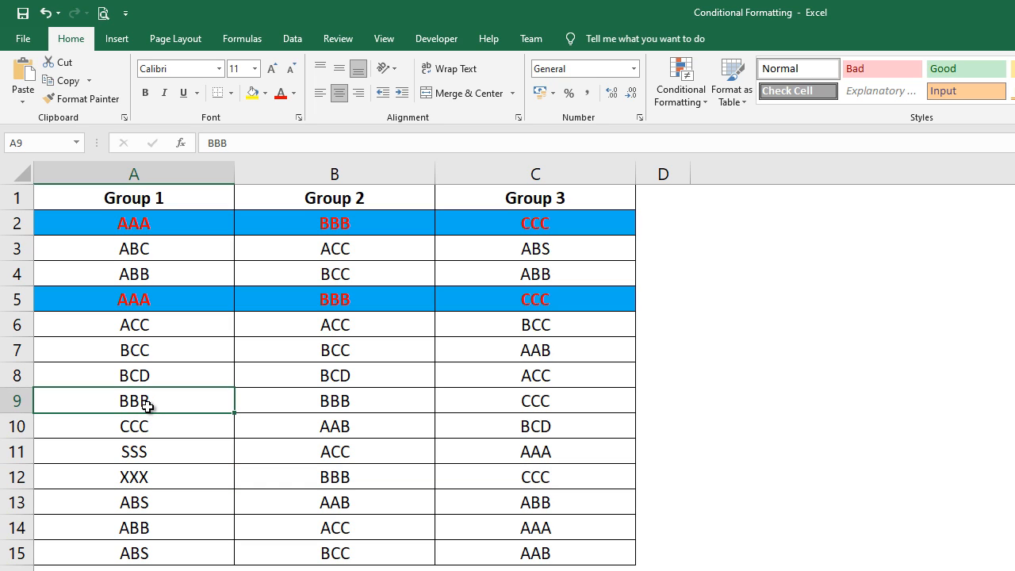
type("XXX")
key("ctrl+Return")
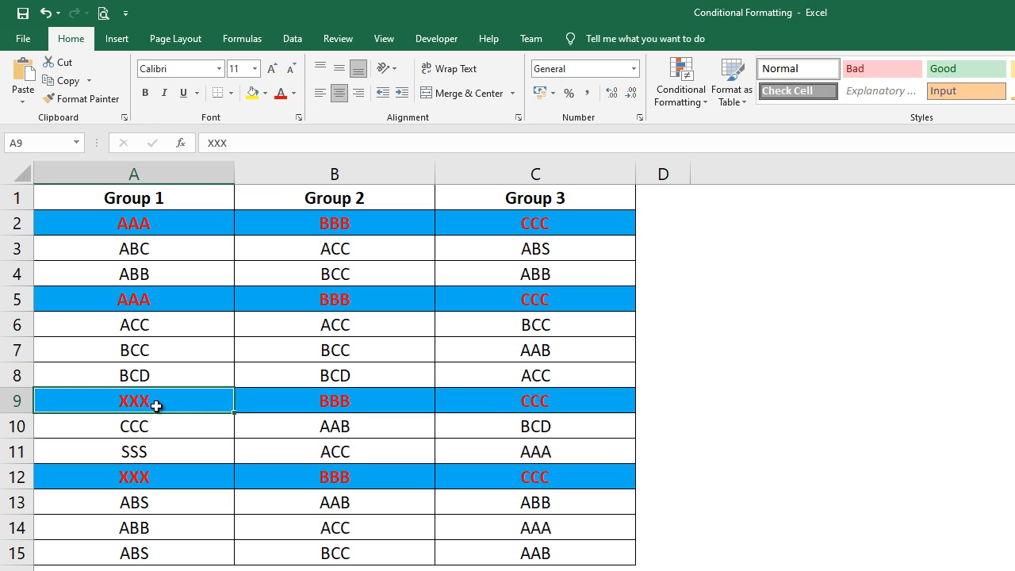
left_click(19, 400)
left_click(23, 473)
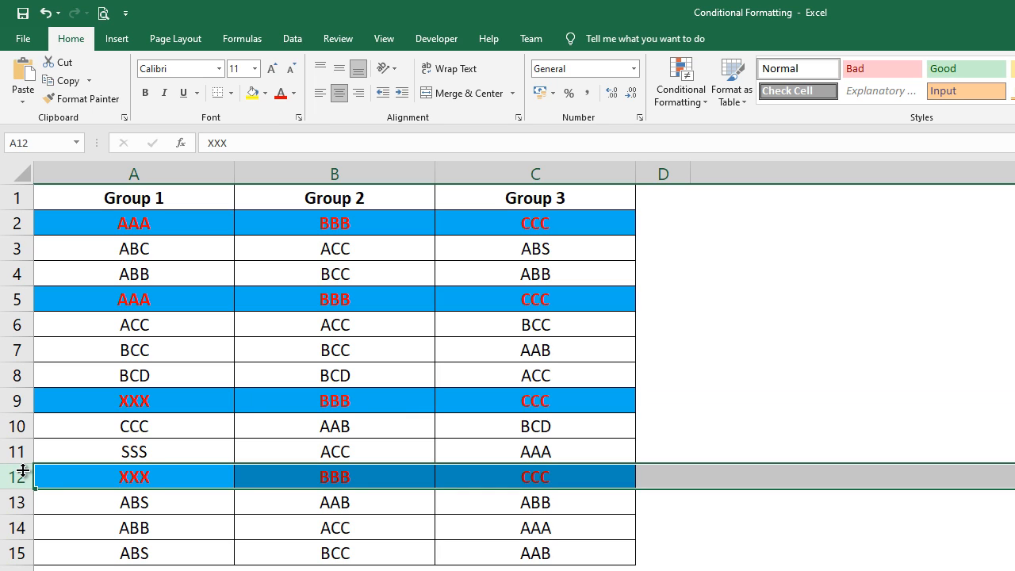
left_click(318, 568)
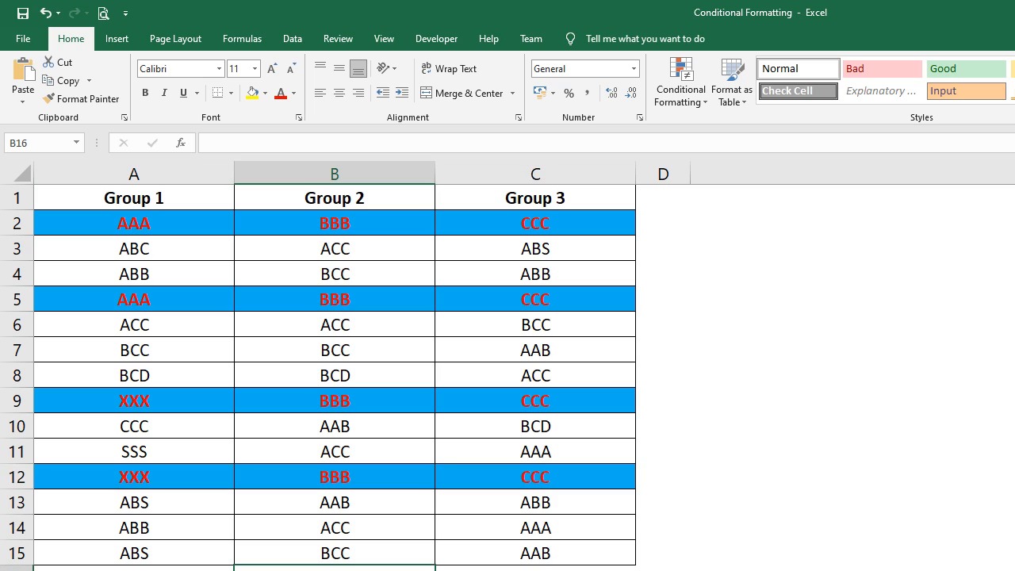